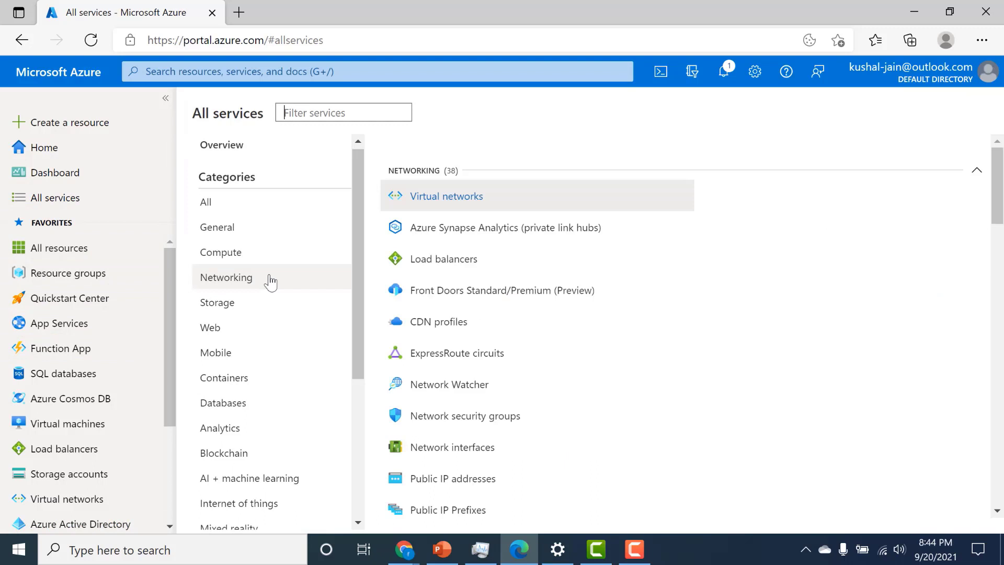
Start creating a new virtual network and give it a new resource group named dev-vnet.
{"action": "mouse_move", "coordinate": [447, 208]}
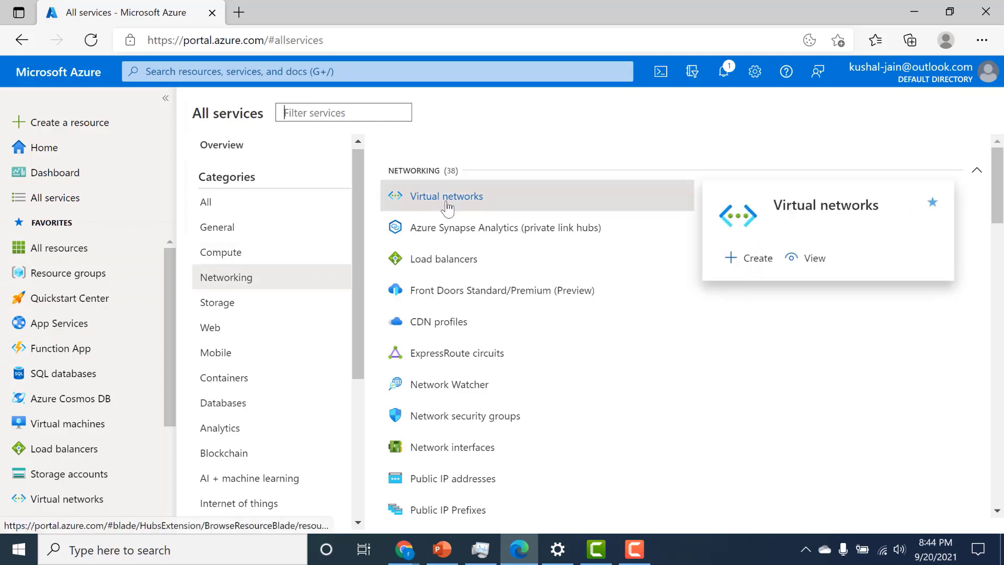
{"action": "left_click", "coordinate": [447, 196]}
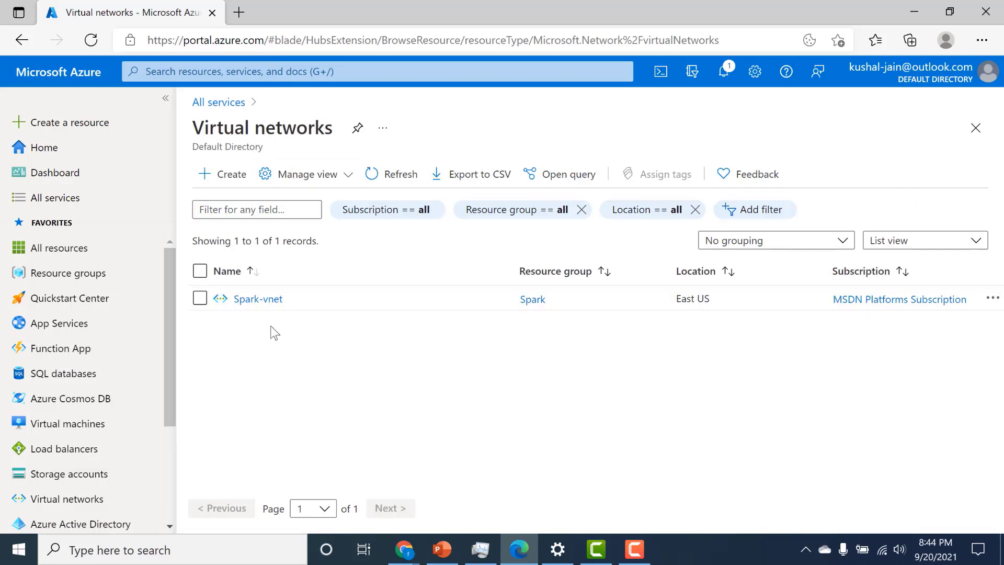
{"action": "left_click", "coordinate": [211, 192]}
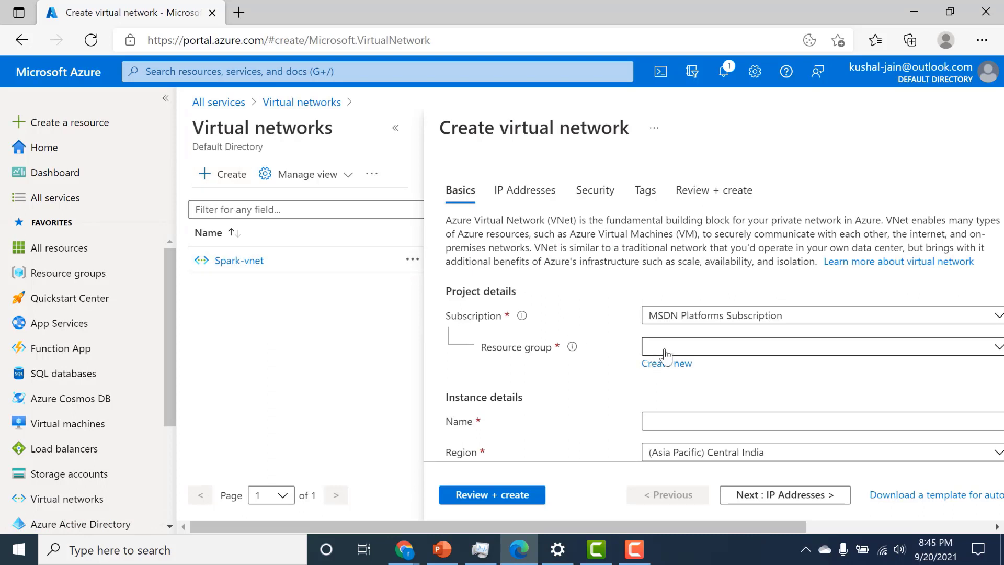
{"action": "left_click", "coordinate": [668, 349]}
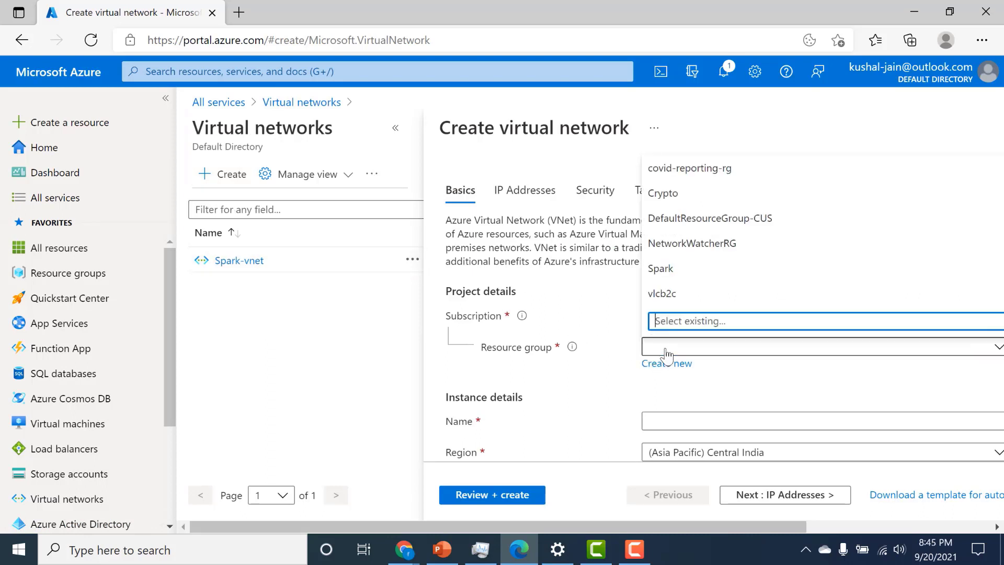
{"action": "left_click", "coordinate": [657, 384]}
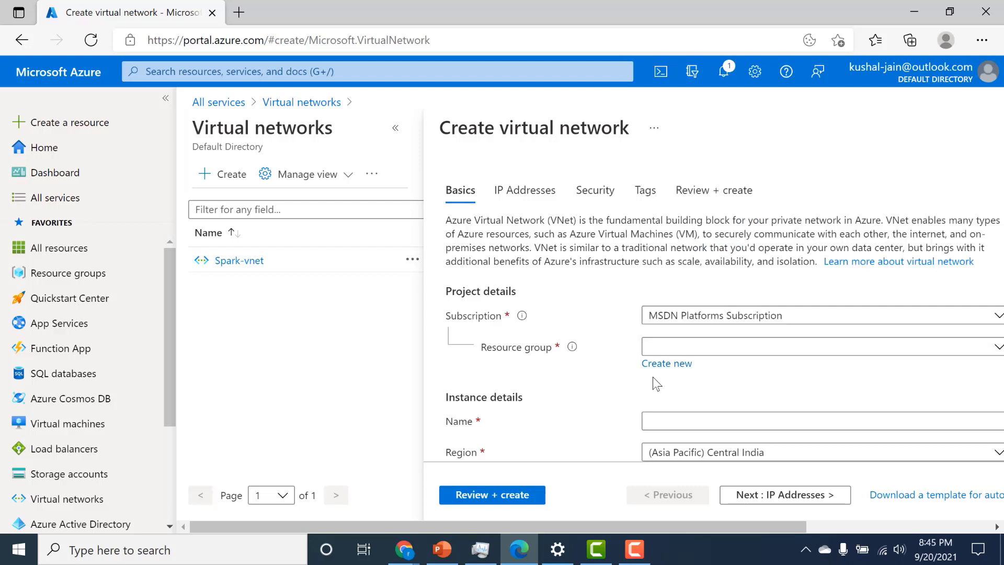
{"action": "left_click", "coordinate": [658, 366]}
{"action": "type", "text": "dev"}
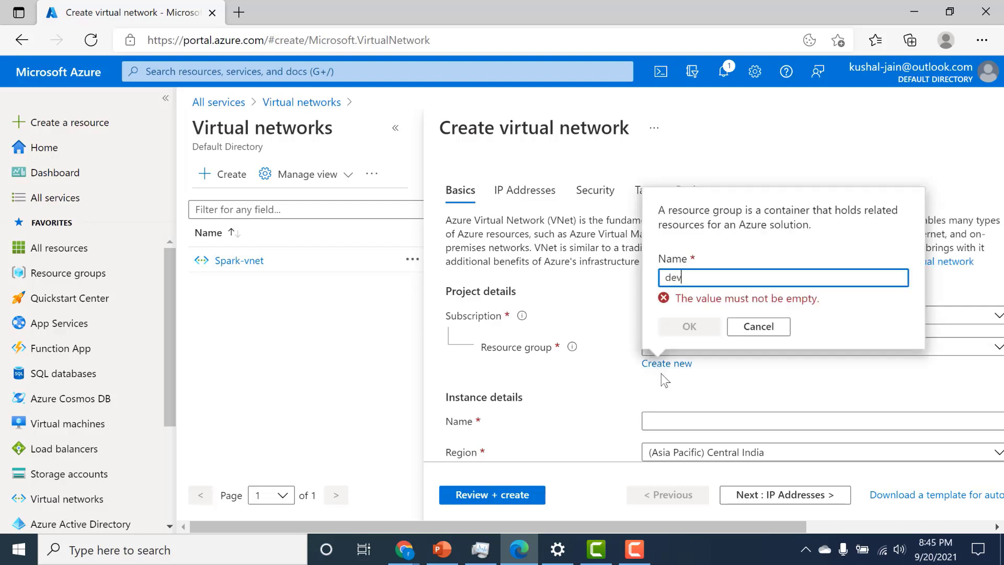
{"action": "type", "text": "-vnet"}
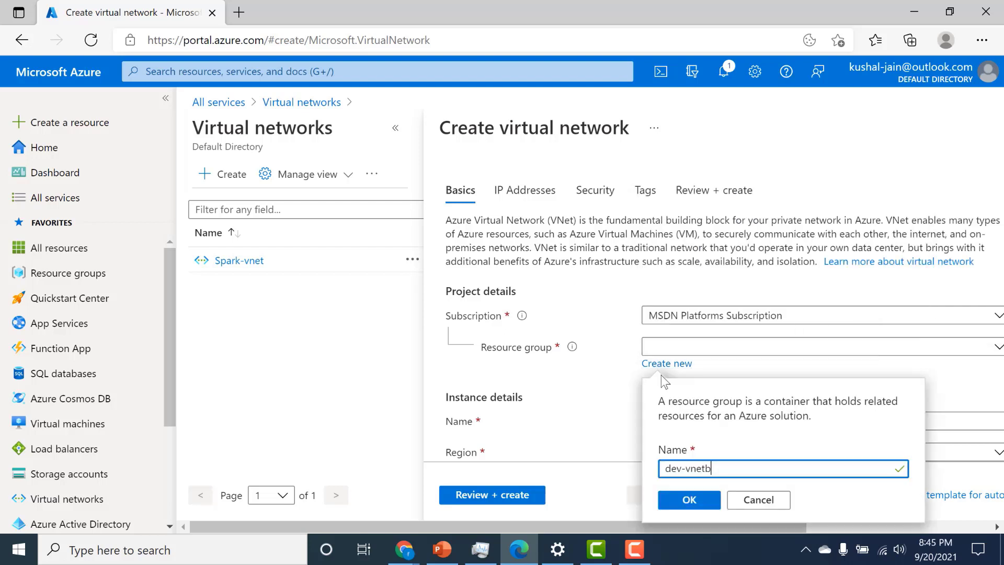
{"action": "left_click", "coordinate": [683, 497]}
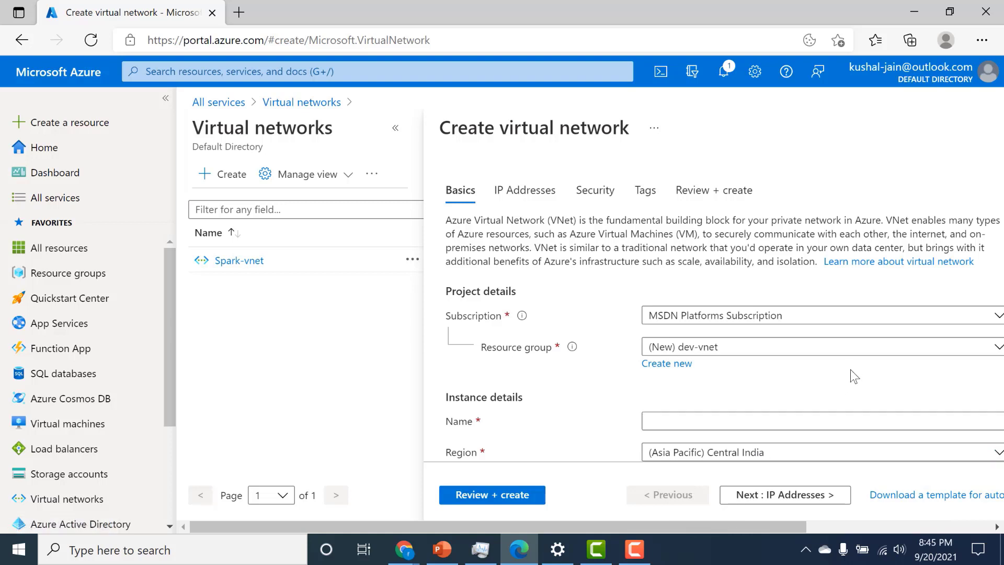
Set the virtual network's region to (US) East US.
{"action": "scroll", "coordinate": [851, 371], "scroll_direction": "down", "scroll_amount": 1}
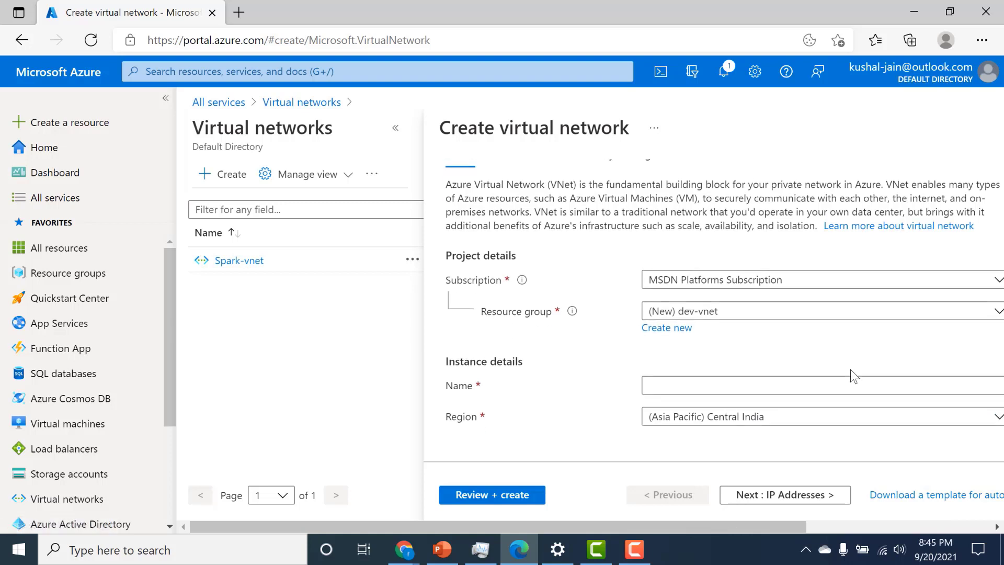
{"action": "left_click", "coordinate": [823, 423]}
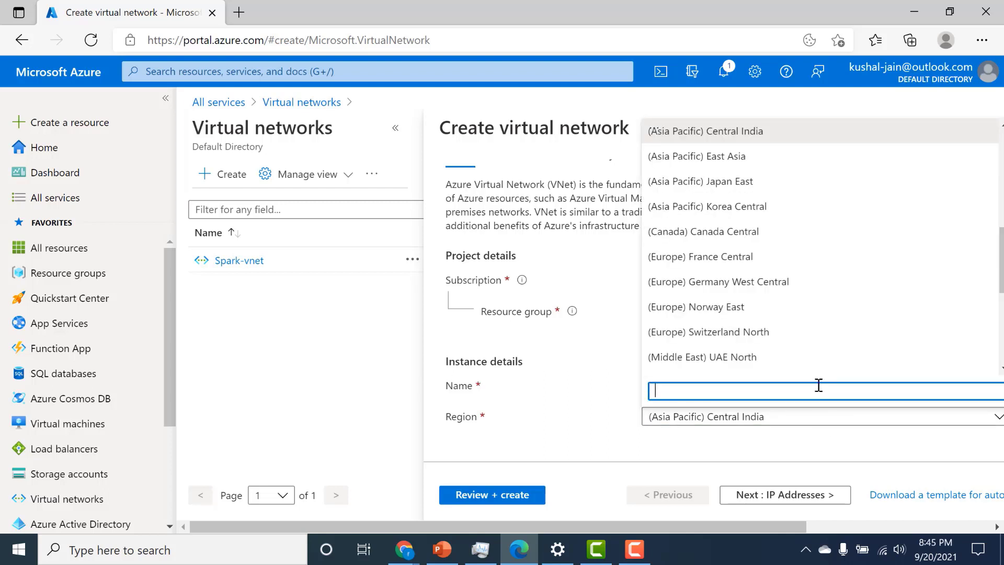
{"action": "scroll", "coordinate": [819, 385], "scroll_direction": "up", "scroll_amount": 5}
{"action": "left_click", "coordinate": [757, 159]}
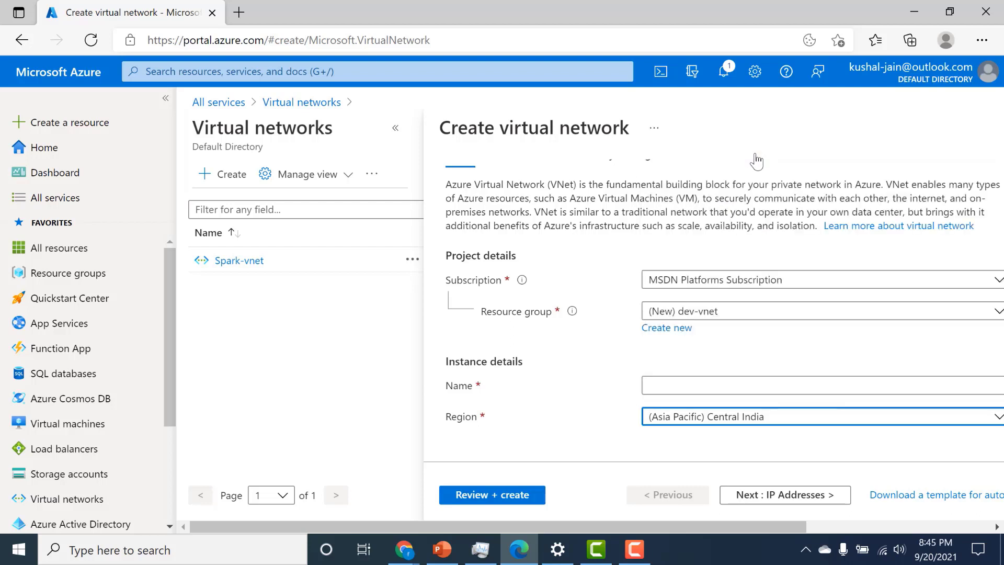
Name the virtual network dev-vnet and validate its configuration for review.
{"action": "left_click", "coordinate": [489, 502]}
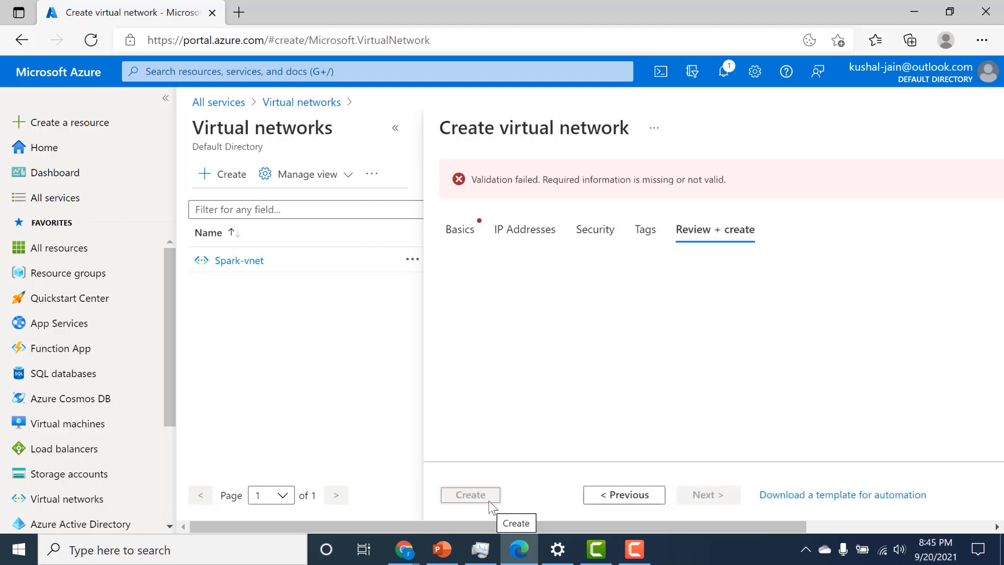
{"action": "left_click", "coordinate": [461, 240]}
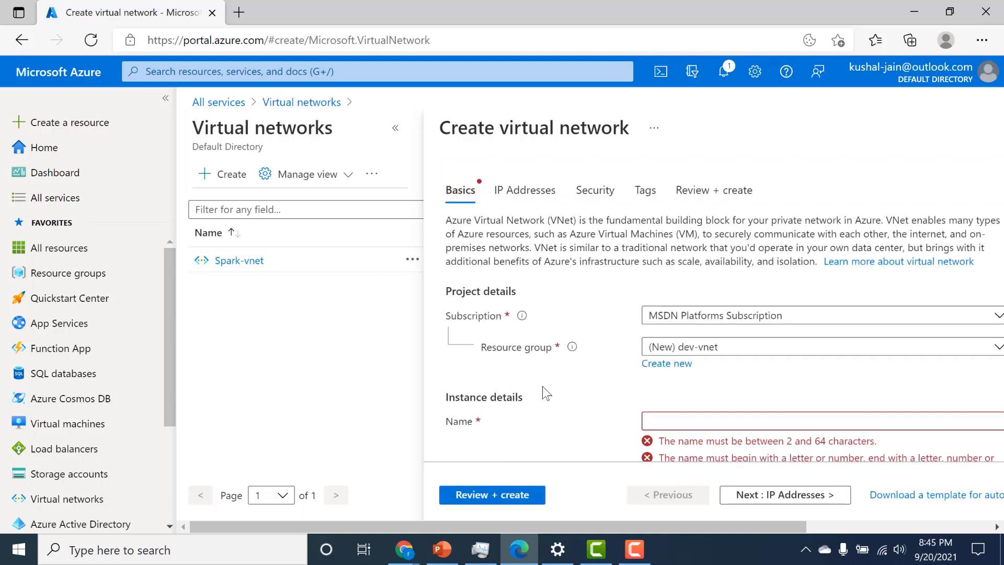
{"action": "left_click", "coordinate": [680, 418]}
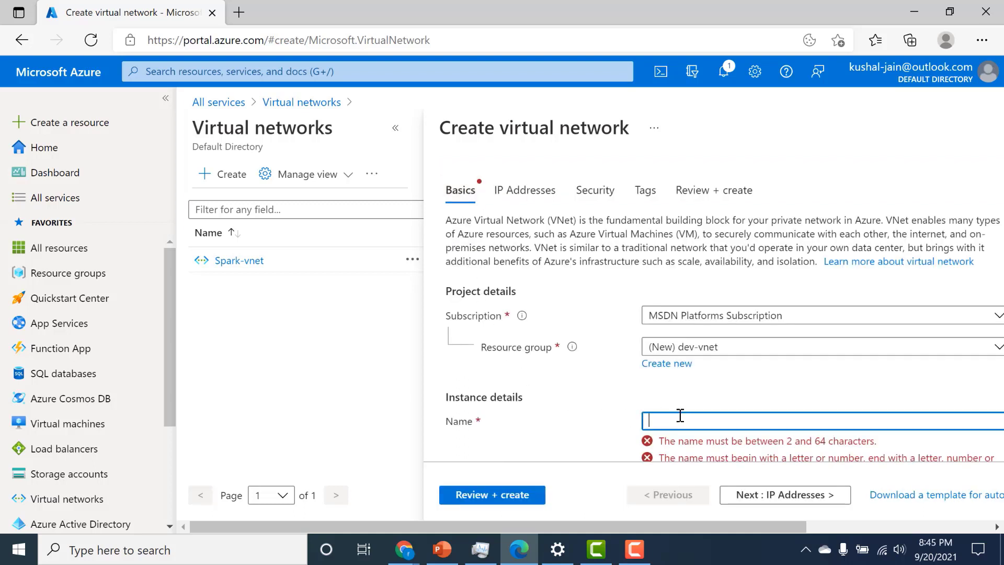
{"action": "type", "text": "vne"}
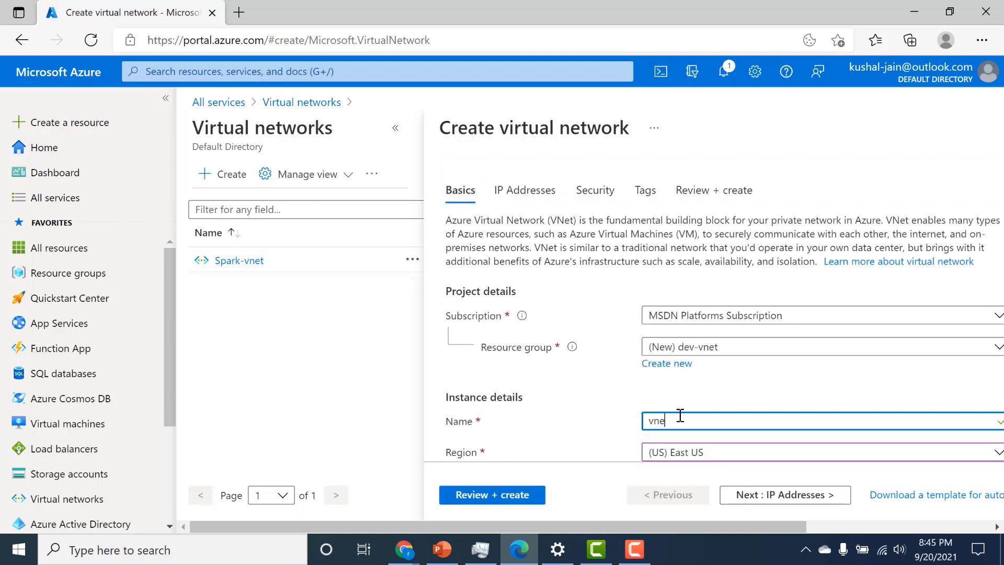
{"action": "key", "text": "BackSpace"}
{"action": "key", "text": "BackSpace"}
{"action": "type", "text": "dev-vne"}
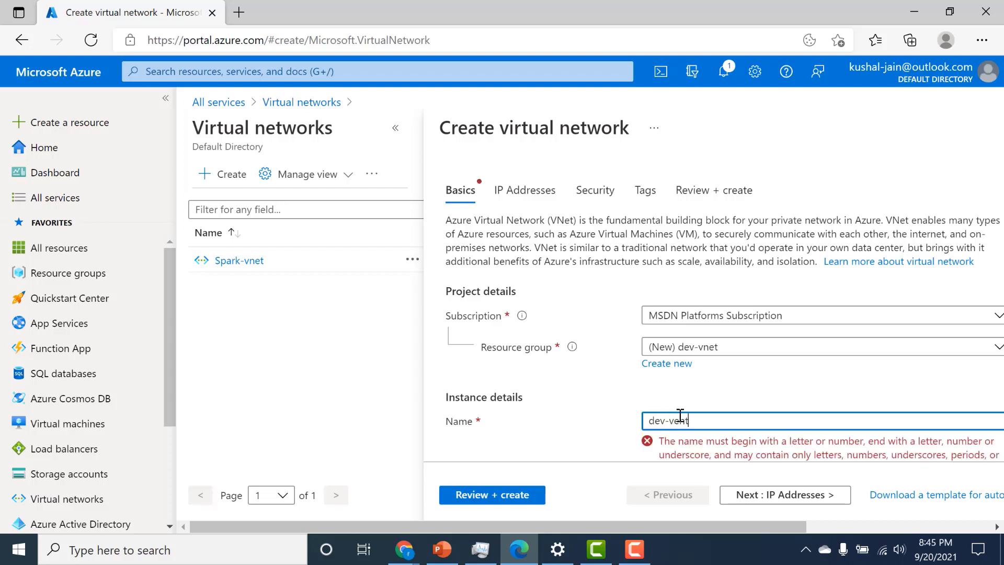
{"action": "key", "text": "BackSpace"}
{"action": "key", "text": "BackSpace"}
{"action": "key", "text": "BackSpace"}
{"action": "type", "text": "net"}
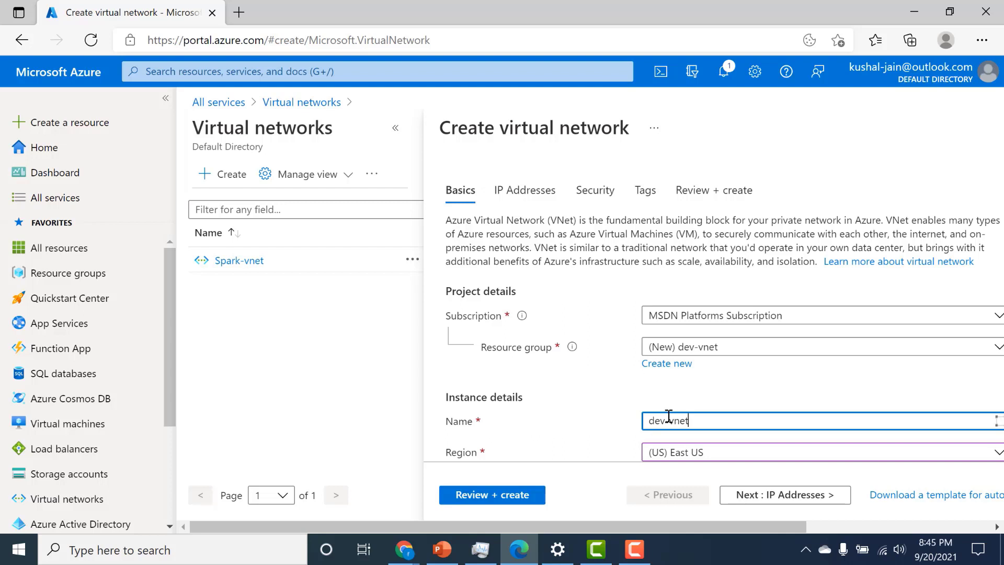
{"action": "left_click", "coordinate": [510, 495]}
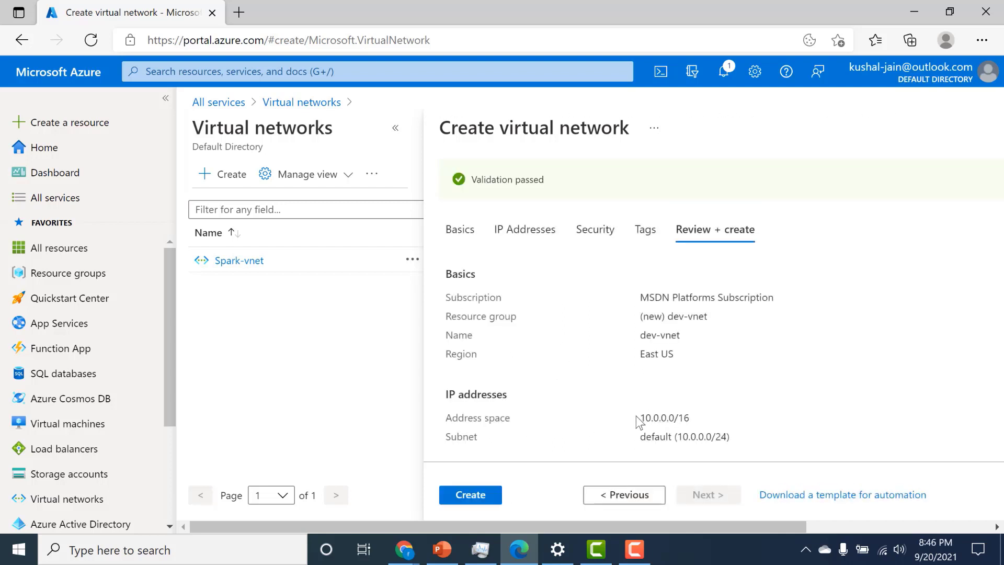
Examine the address space, default subnet and resource group in the virtual network's review summary.
{"action": "left_click_drag", "start_coordinate": [637, 417], "coordinate": [689, 417]}
{"action": "scroll", "coordinate": [688, 418], "scroll_direction": "down", "scroll_amount": 2}
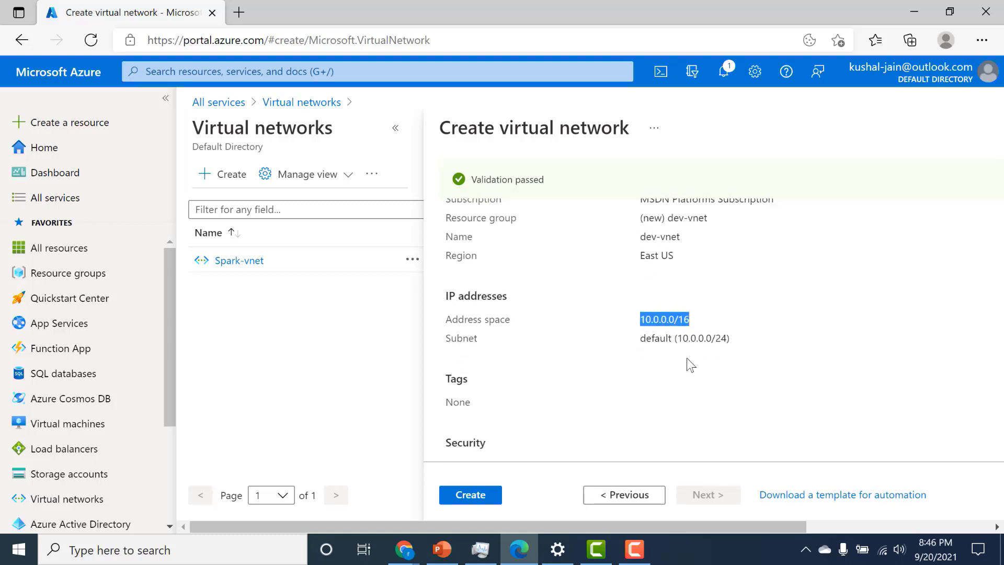
{"action": "left_click_drag", "start_coordinate": [678, 338], "coordinate": [727, 335]}
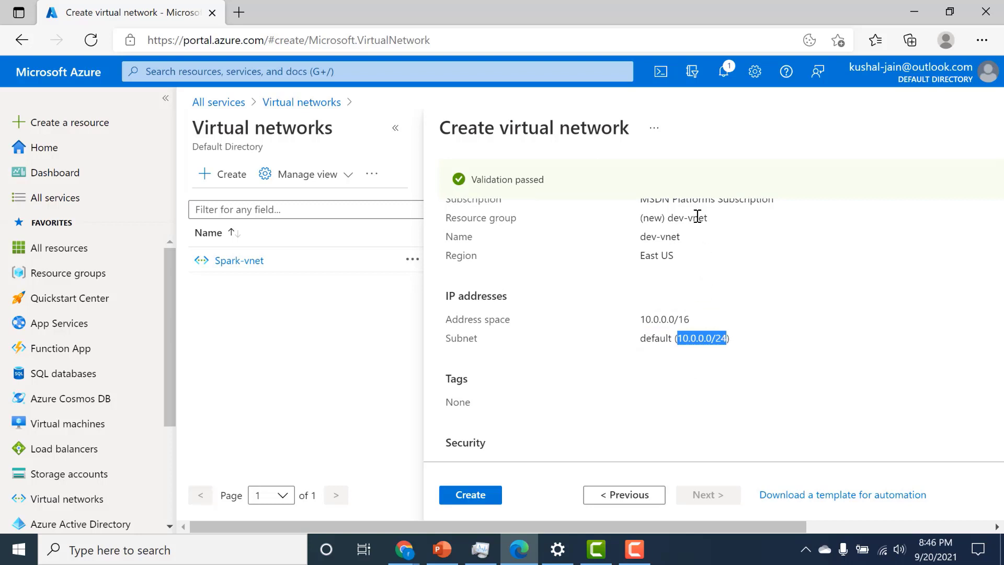
{"action": "scroll", "coordinate": [698, 216], "scroll_direction": "up", "scroll_amount": 2}
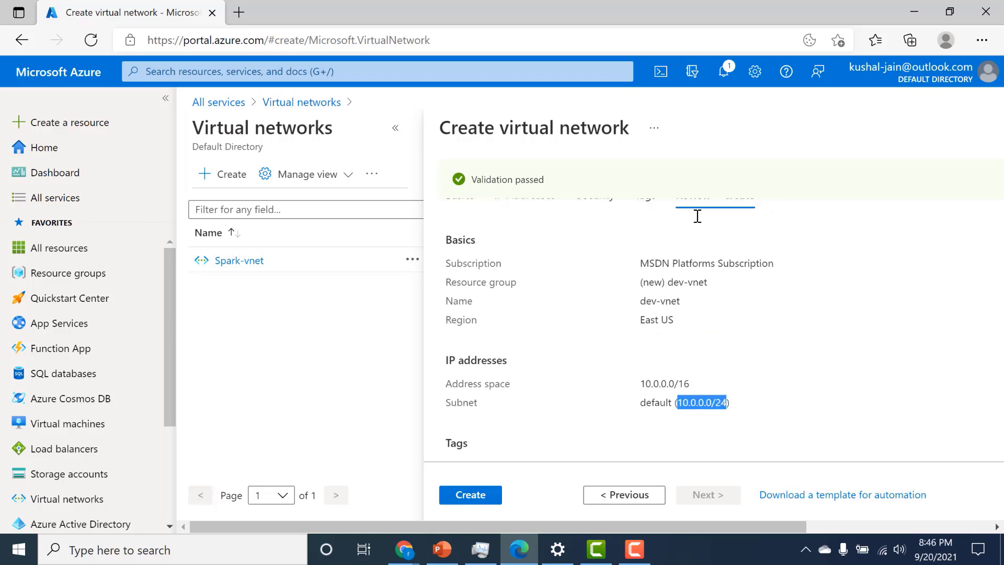
{"action": "scroll", "coordinate": [698, 216], "scroll_direction": "down", "scroll_amount": 3}
{"action": "scroll", "coordinate": [695, 217], "scroll_direction": "up", "scroll_amount": 2}
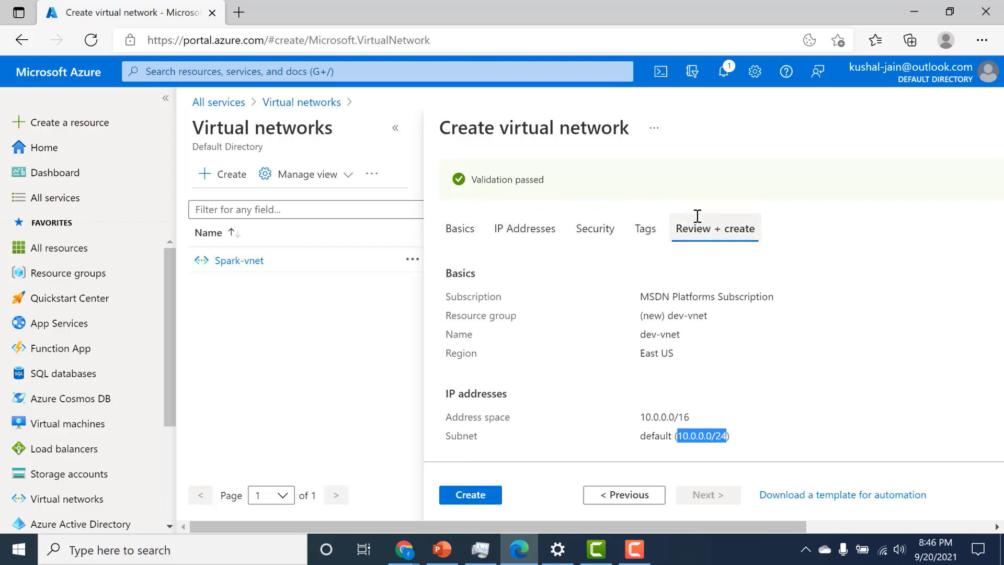
{"action": "scroll", "coordinate": [620, 291], "scroll_direction": "down", "scroll_amount": 3}
{"action": "scroll", "coordinate": [620, 294], "scroll_direction": "up", "scroll_amount": 3}
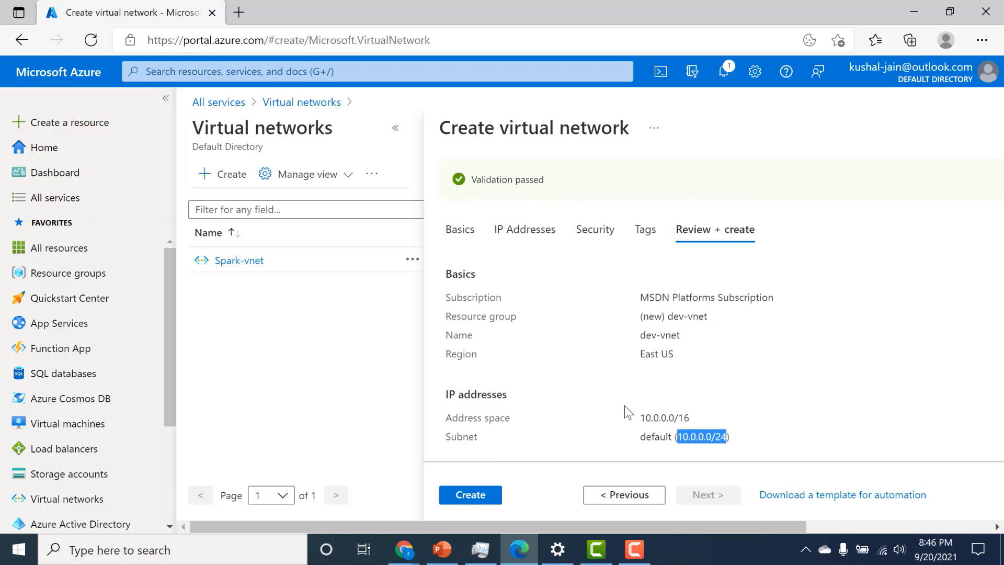
{"action": "left_click_drag", "start_coordinate": [640, 418], "coordinate": [690, 416]}
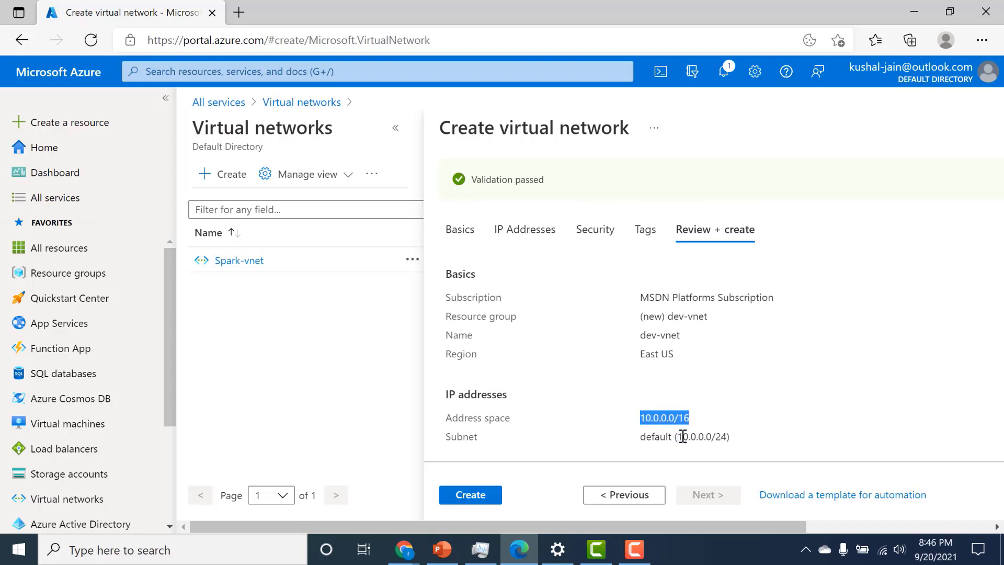
{"action": "left_click_drag", "start_coordinate": [682, 437], "coordinate": [733, 438]}
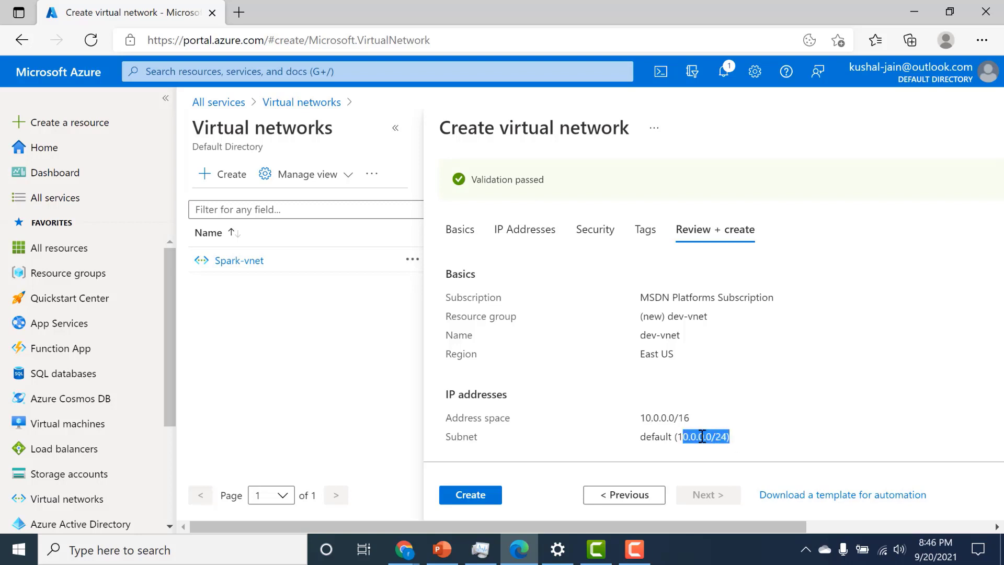
{"action": "left_click", "coordinate": [643, 440]}
{"action": "left_click_drag", "start_coordinate": [643, 439], "coordinate": [725, 436]}
{"action": "left_click", "coordinate": [716, 402]}
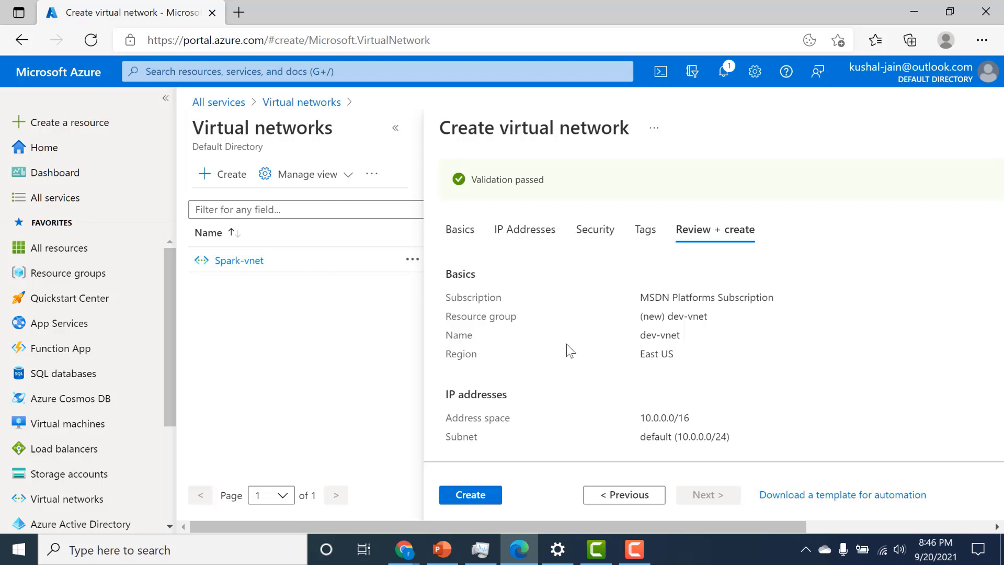
{"action": "left_click_drag", "start_coordinate": [639, 335], "coordinate": [693, 315]}
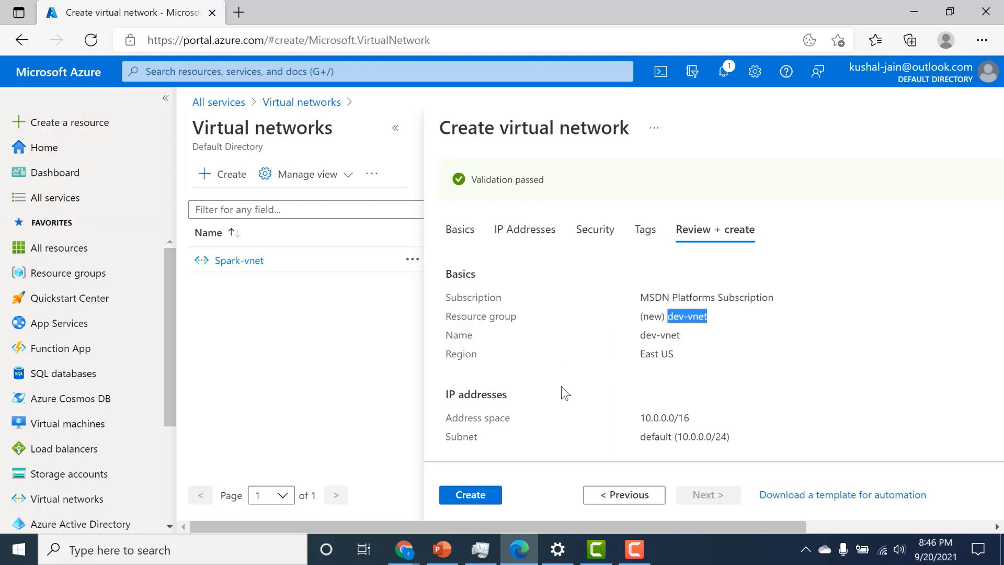
Create the virtual network and open the deployed dev-vnet resource to check its type and address space.
{"action": "left_click", "coordinate": [482, 497]}
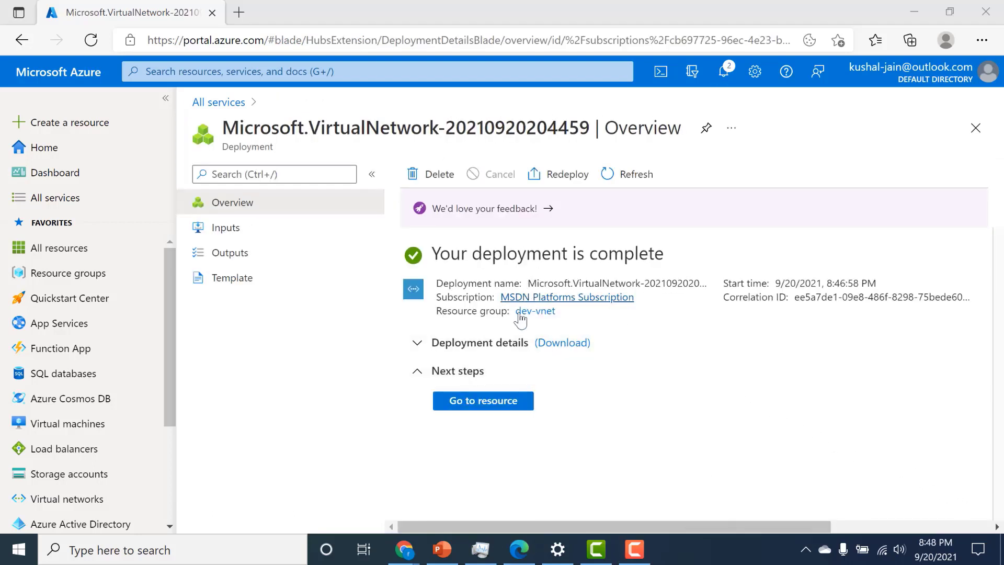
{"action": "left_click", "coordinate": [482, 402]}
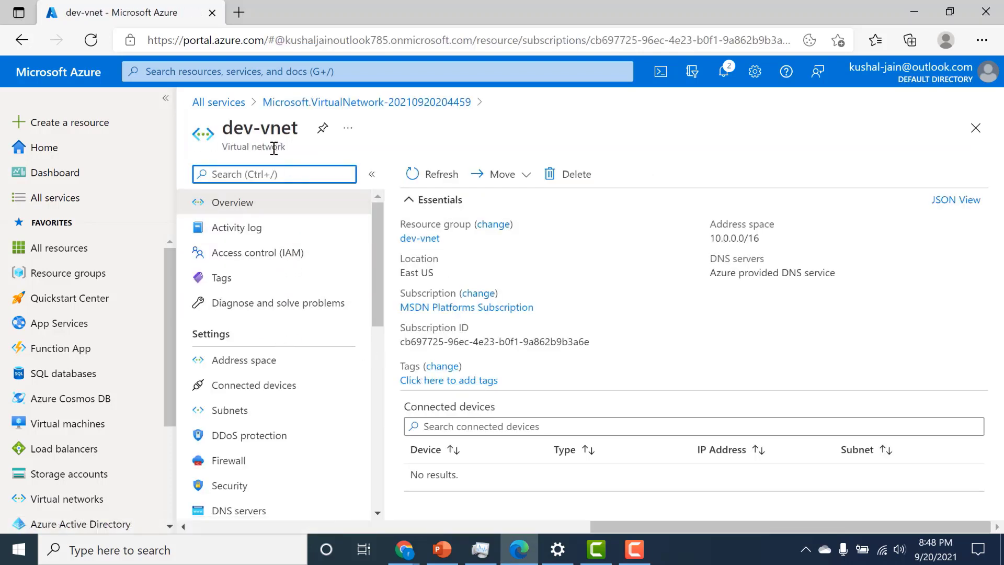
{"action": "left_click", "coordinate": [239, 150]}
{"action": "left_click_drag", "start_coordinate": [239, 150], "coordinate": [300, 212]}
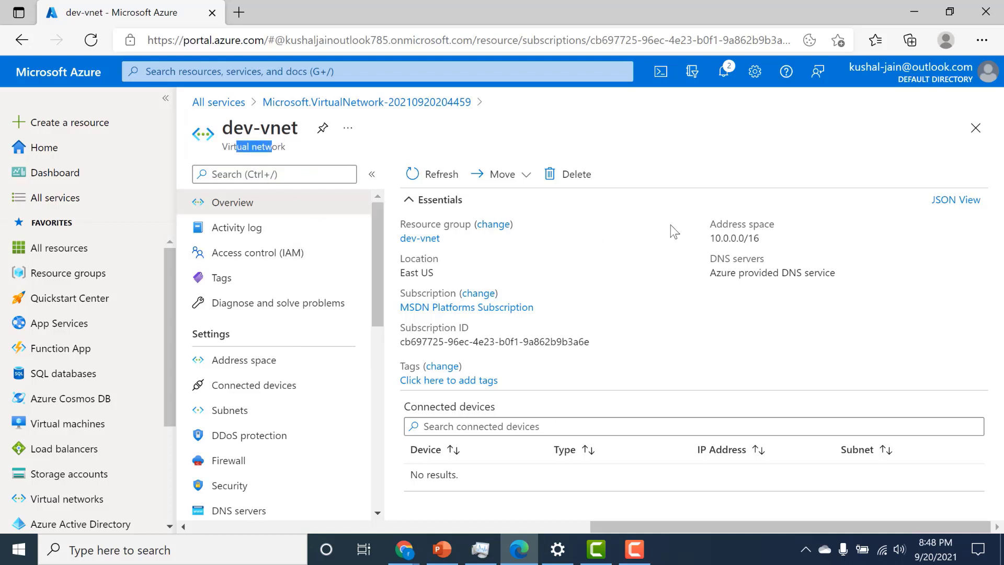
{"action": "left_click_drag", "start_coordinate": [718, 238], "coordinate": [761, 239]}
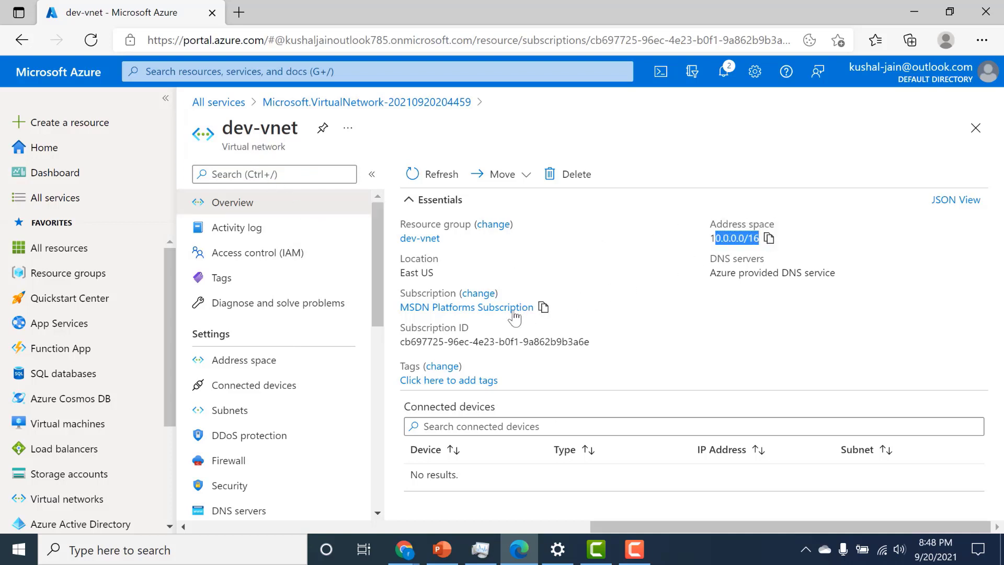
Open dev-vnet's subnet list and check the default subnet's IPv4 range and available IP addresses.
{"action": "left_click", "coordinate": [245, 410]}
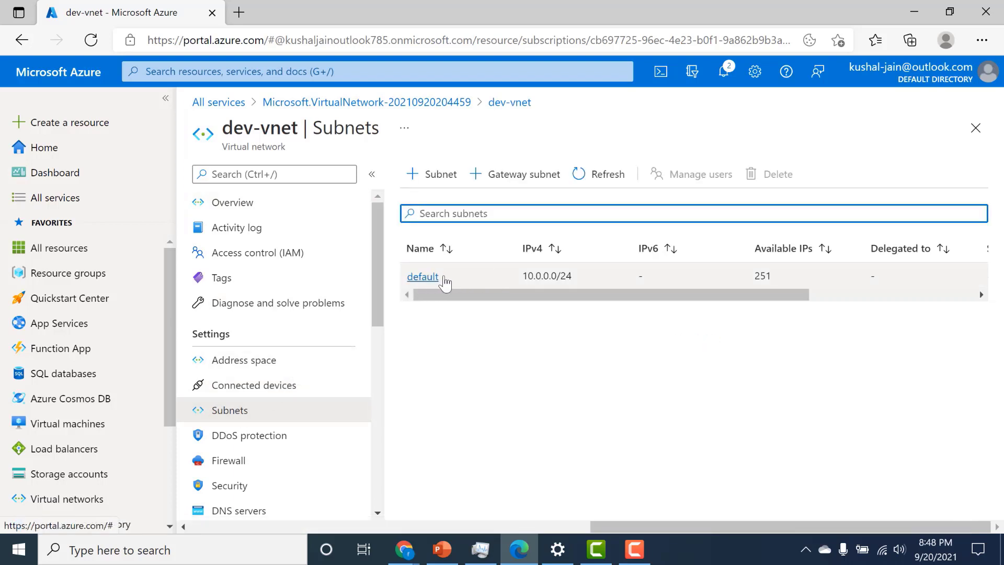
{"action": "left_click_drag", "start_coordinate": [522, 276], "coordinate": [570, 275]}
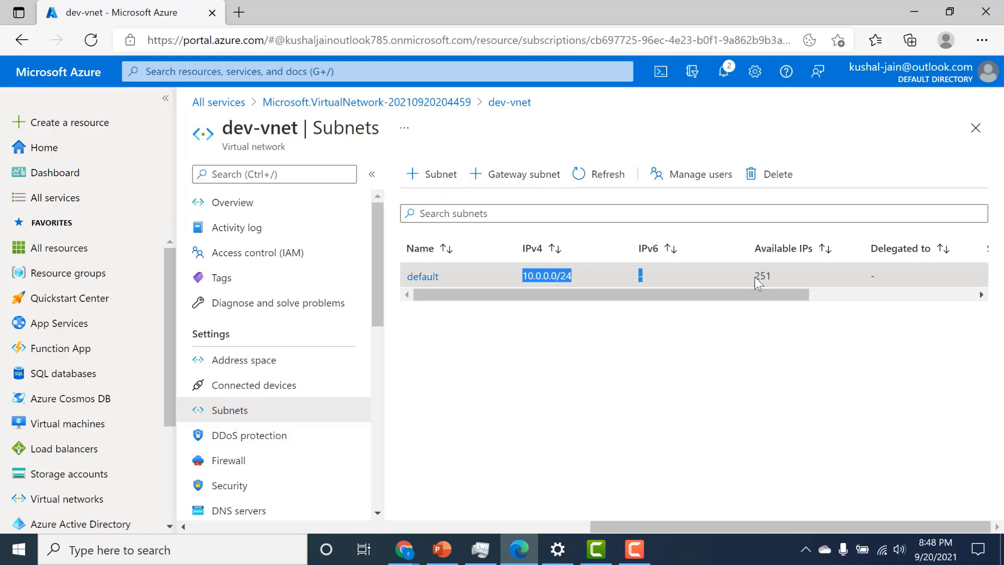
{"action": "left_click_drag", "start_coordinate": [754, 276], "coordinate": [788, 284]}
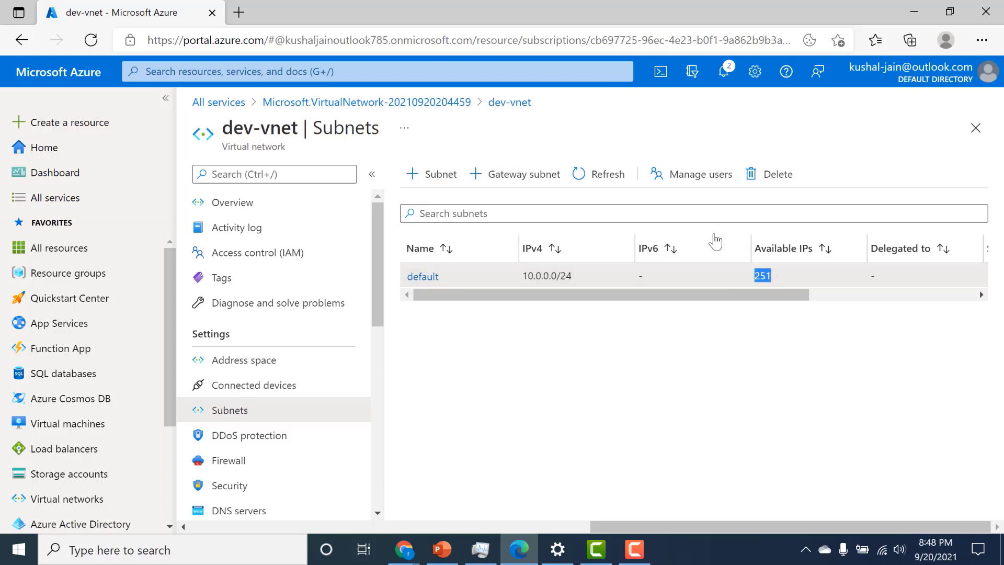
Add a subnet named subnet1 to dev-vnet with the proposed address range 10.0.1.0/24 and the other options at their defaults.
{"action": "left_click", "coordinate": [413, 180]}
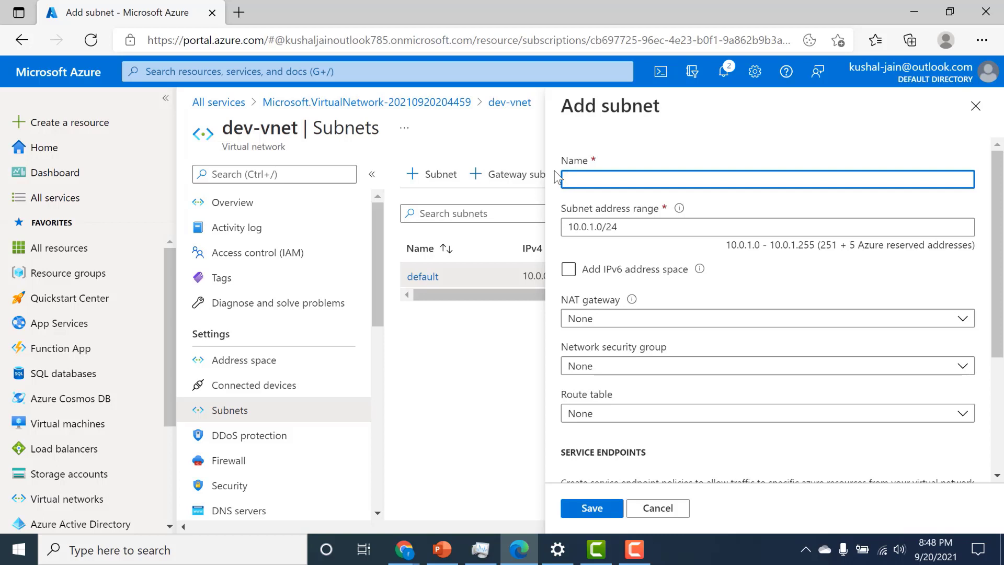
{"action": "type", "text": "subnet1"}
{"action": "left_click", "coordinate": [572, 227]}
{"action": "left_click_drag", "start_coordinate": [572, 226], "coordinate": [625, 226]}
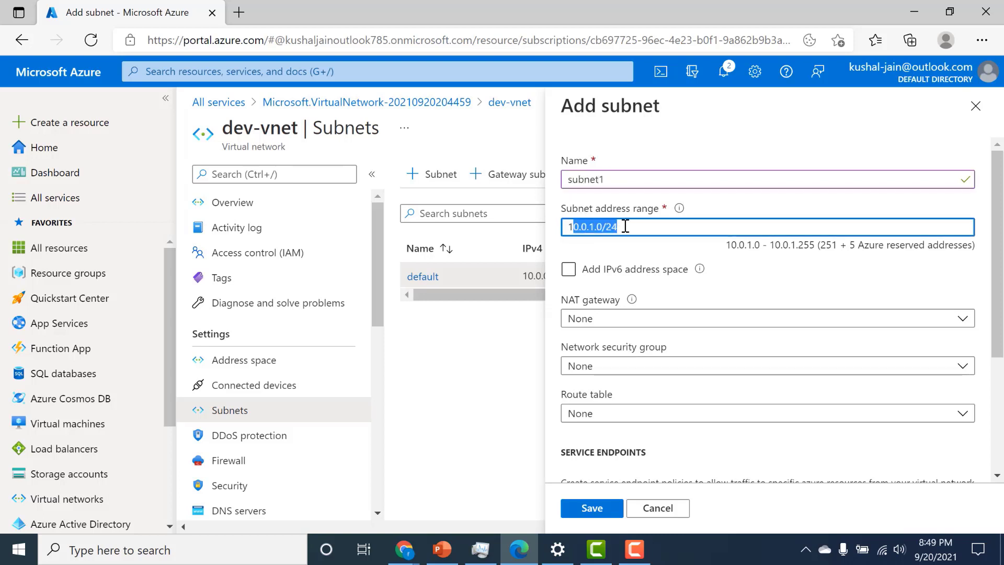
{"action": "left_click", "coordinate": [625, 226]}
{"action": "left_click", "coordinate": [602, 269]}
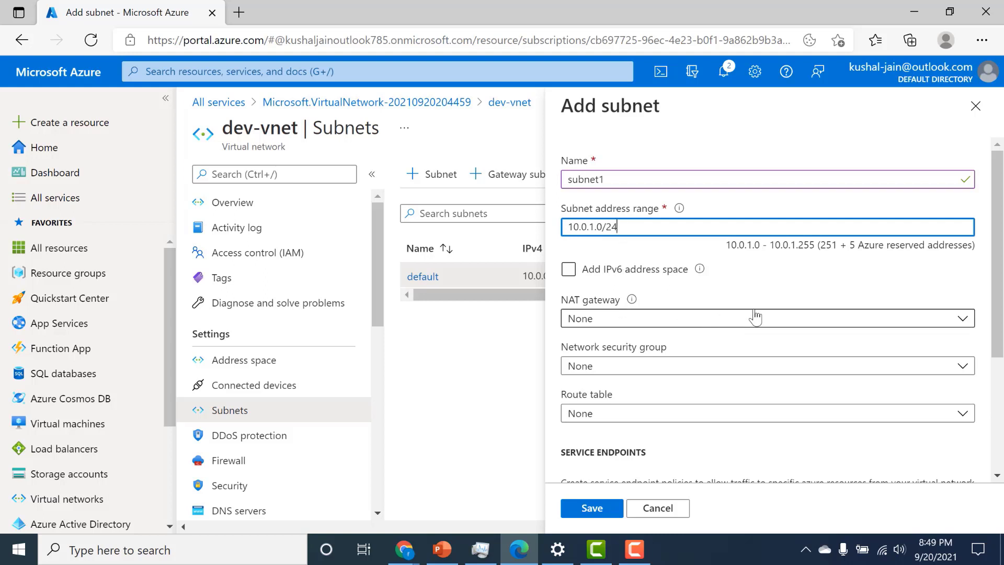
{"action": "left_click_drag", "start_coordinate": [990, 276], "coordinate": [992, 390]}
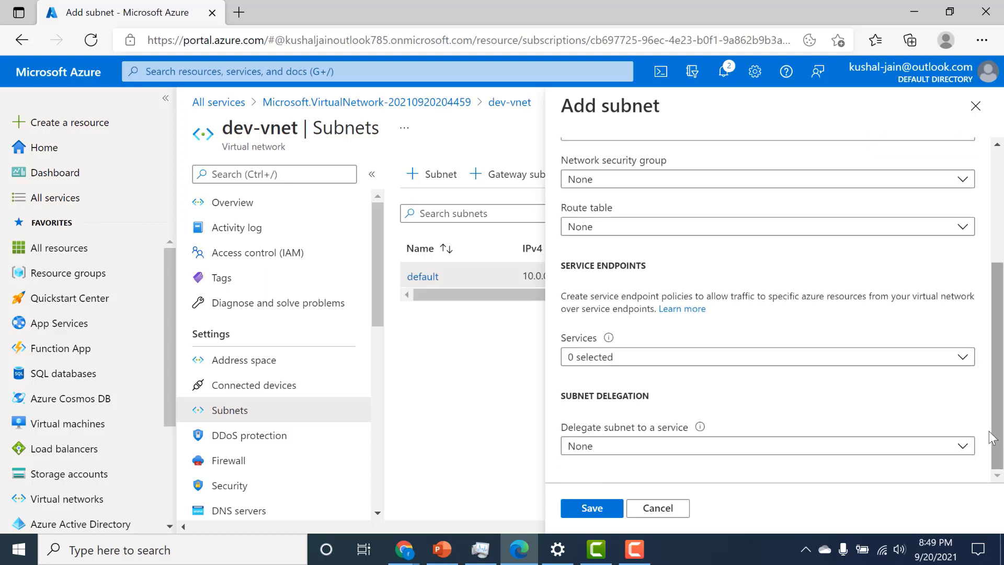
{"action": "left_click", "coordinate": [604, 511]}
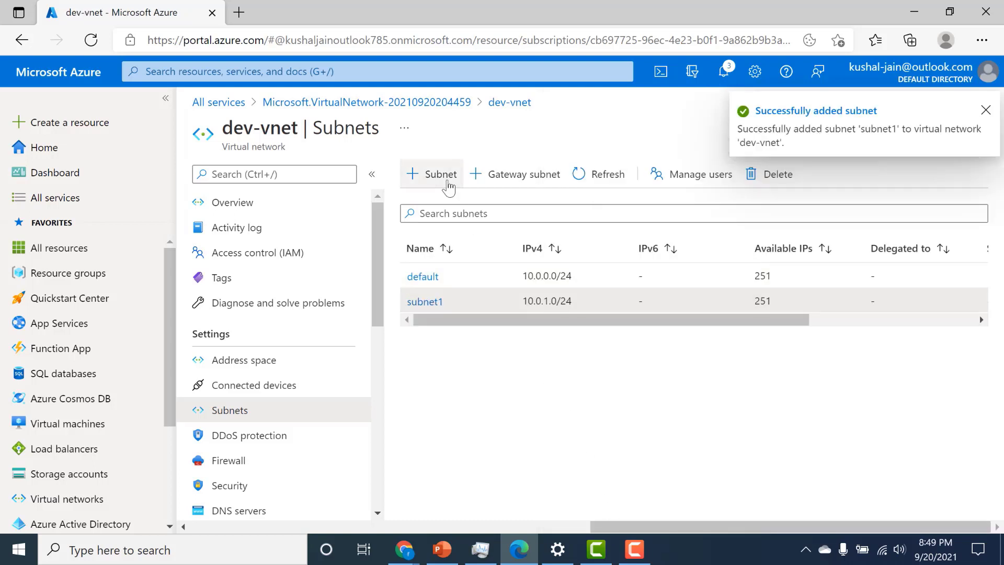
Add another subnet named subnet2 with the proposed address range 10.0.2.0/24 and dismiss the notification.
{"action": "left_click", "coordinate": [441, 174]}
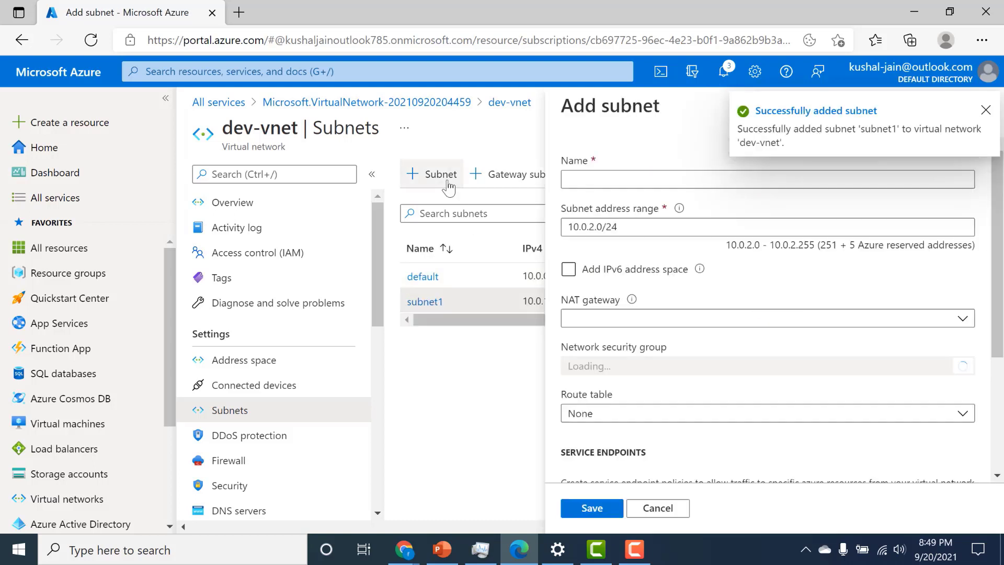
{"action": "left_click", "coordinate": [591, 227]}
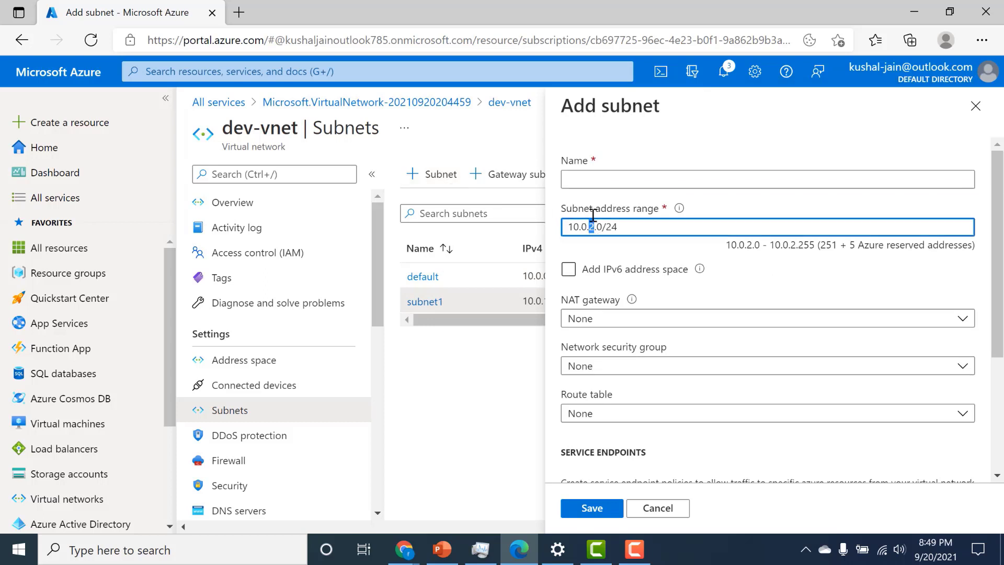
{"action": "left_click", "coordinate": [602, 175]}
{"action": "type", "text": "subnet2"}
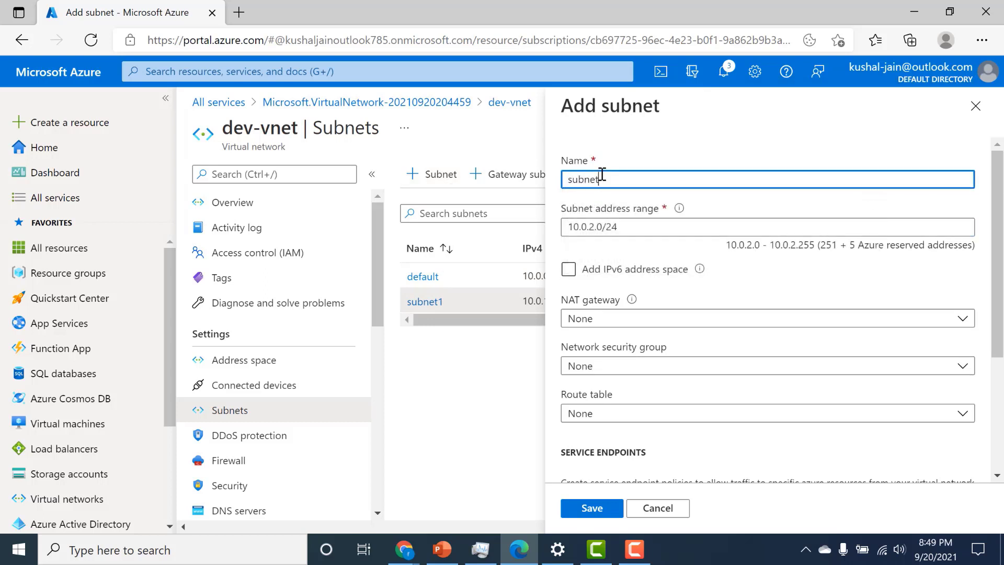
{"action": "left_click", "coordinate": [587, 508]}
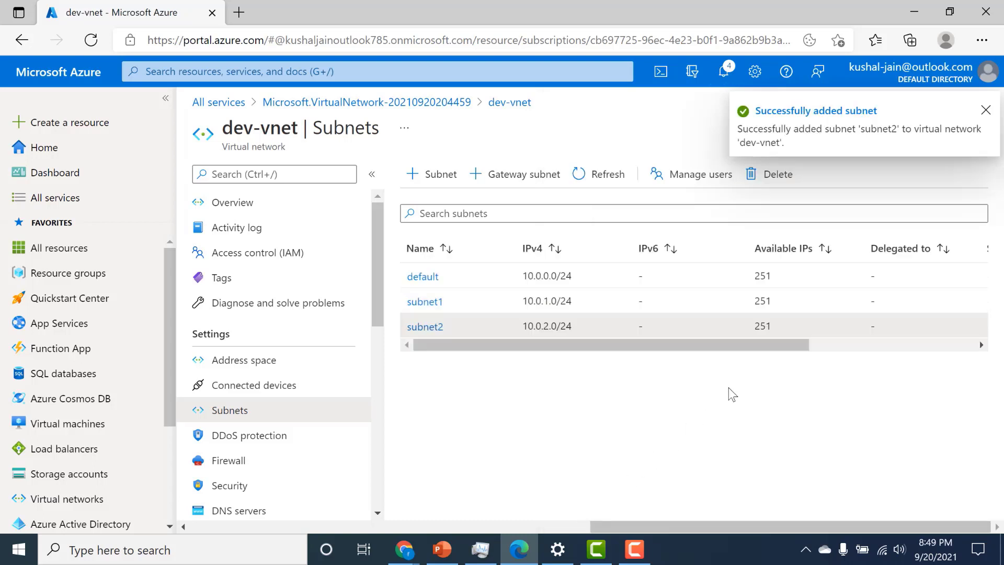
{"action": "left_click", "coordinate": [985, 114]}
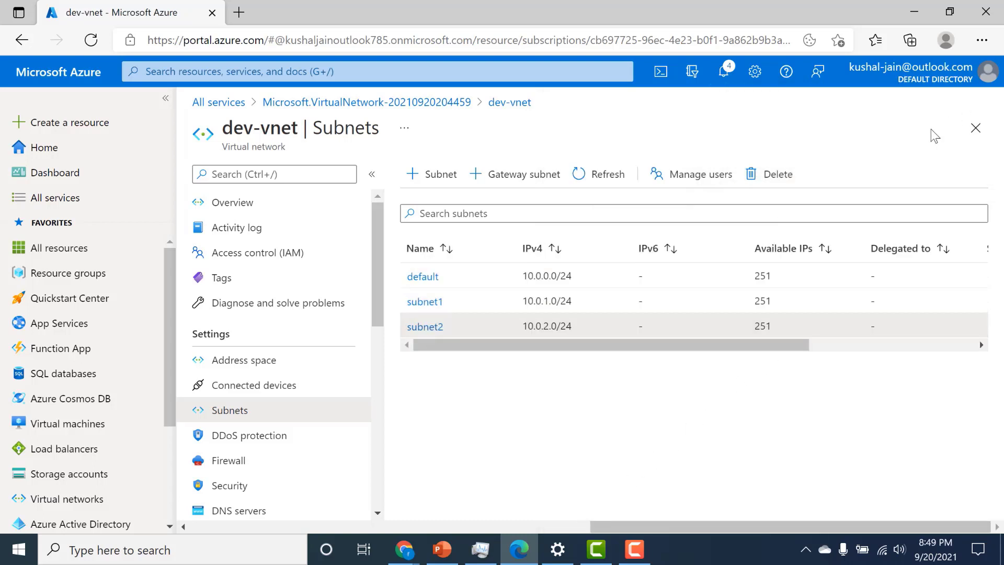
{"action": "mouse_move", "coordinate": [379, 243]}
{"action": "left_mouse_down"}
{"action": "mouse_move", "coordinate": [379, 337]}
{"action": "mouse_move", "coordinate": [379, 246]}
{"action": "left_mouse_up"}
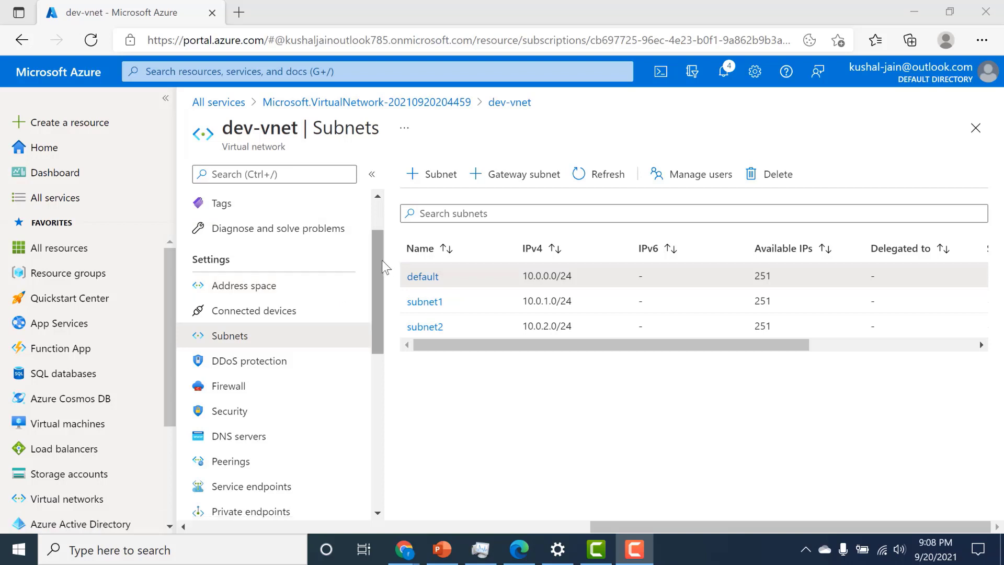
{"action": "left_click_drag", "start_coordinate": [384, 265], "coordinate": [383, 282]}
{"action": "scroll", "coordinate": [380, 282], "scroll_direction": "up", "scroll_amount": 1}
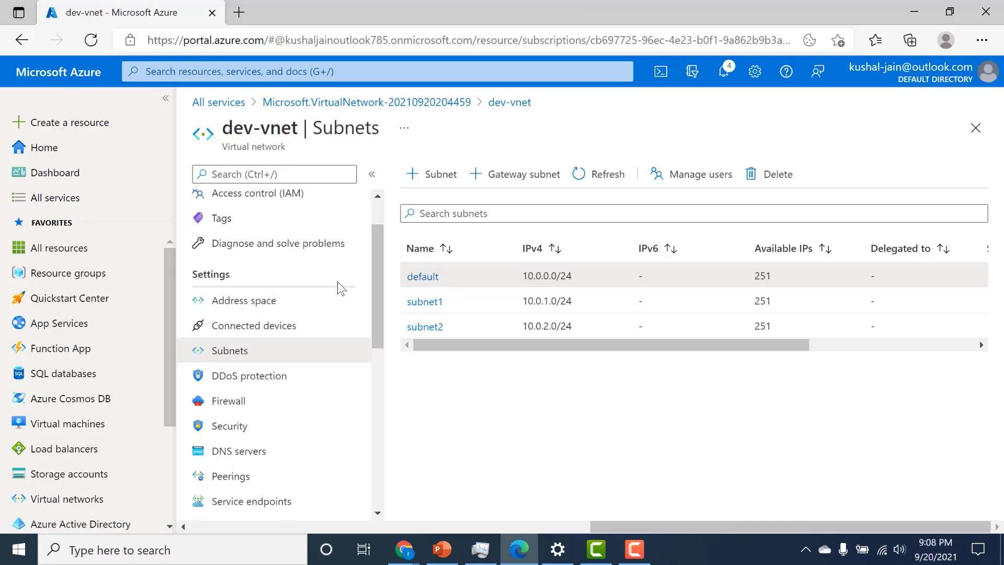